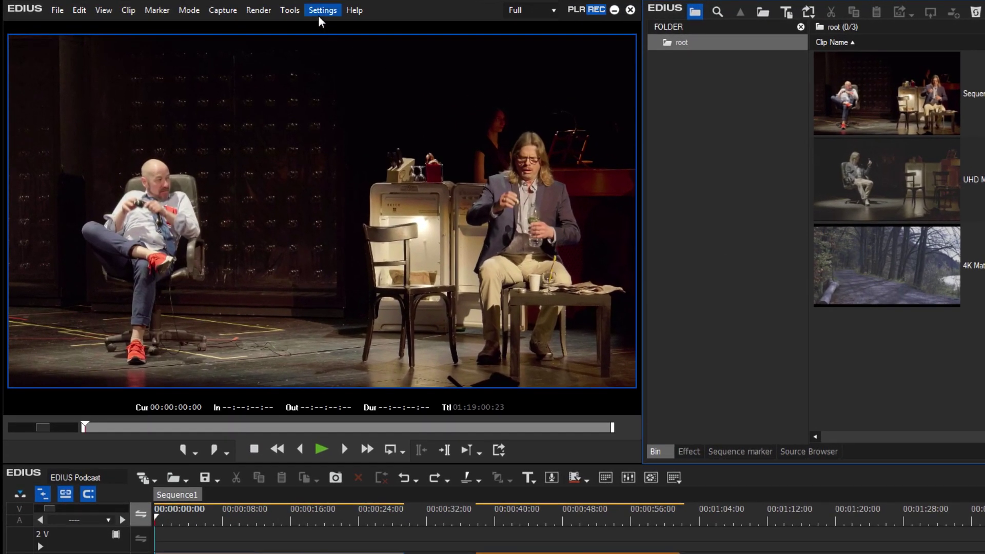
Step: Check the project format and the UHD clip's Layouter without changing anything
left_click(317, 10)
left_click(352, 66)
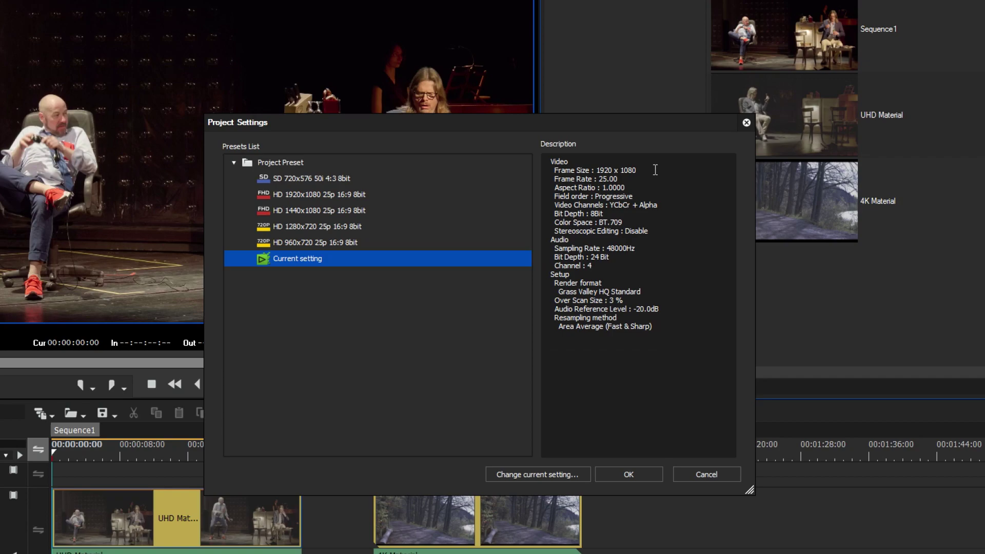
left_click(698, 479)
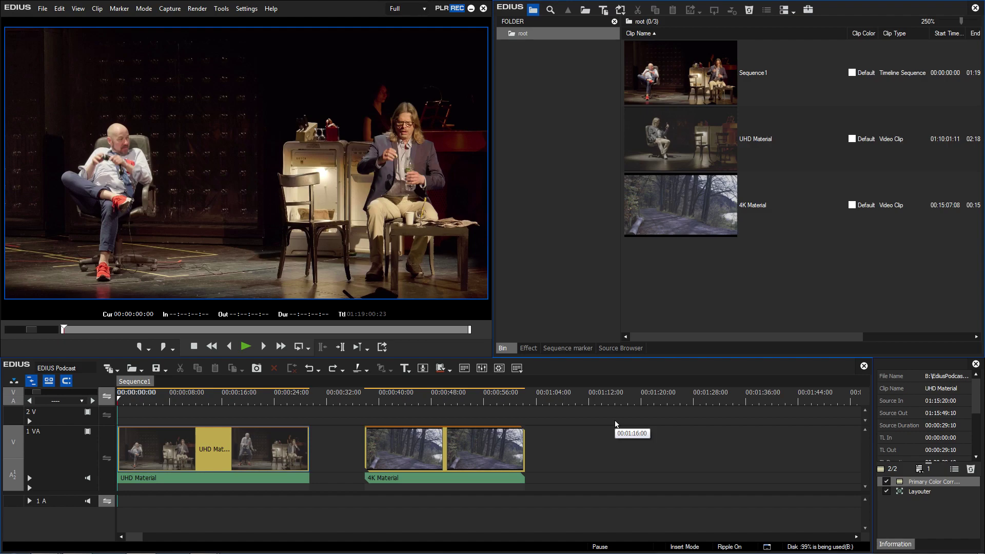
left_click(268, 445)
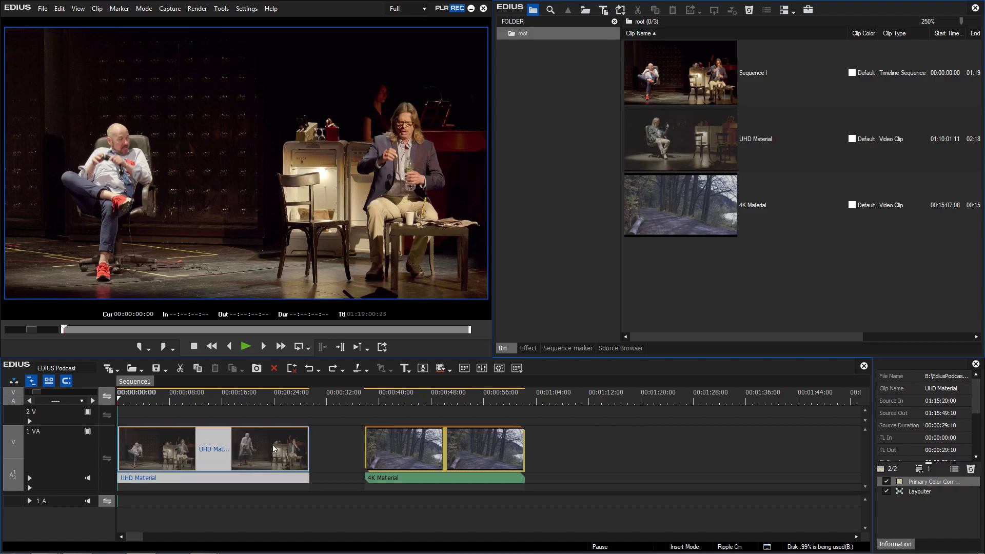
double_click(922, 492)
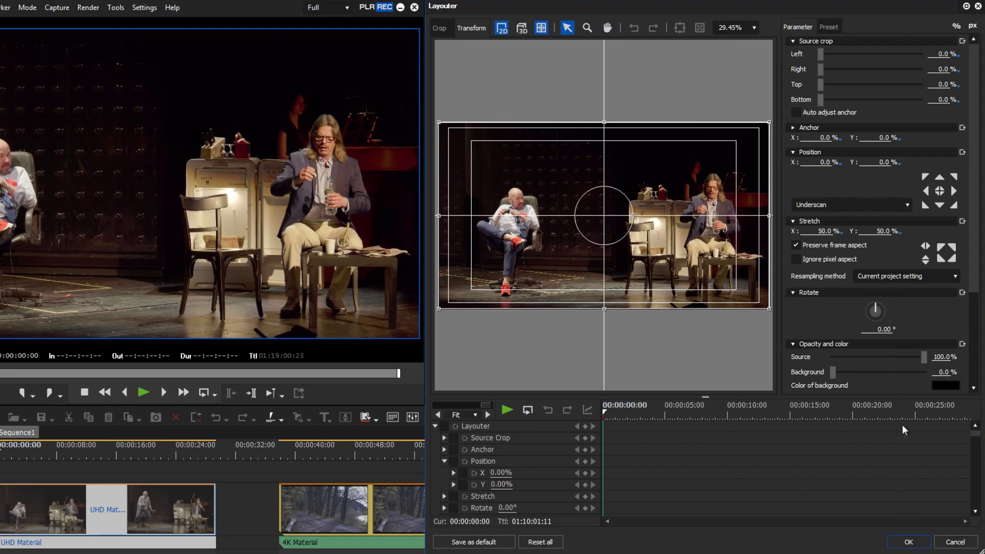
left_click(916, 535)
Step: Set the 4K Material clip's Layouter stretch to 50%, nudged slightly left, and apply it
left_click(295, 447)
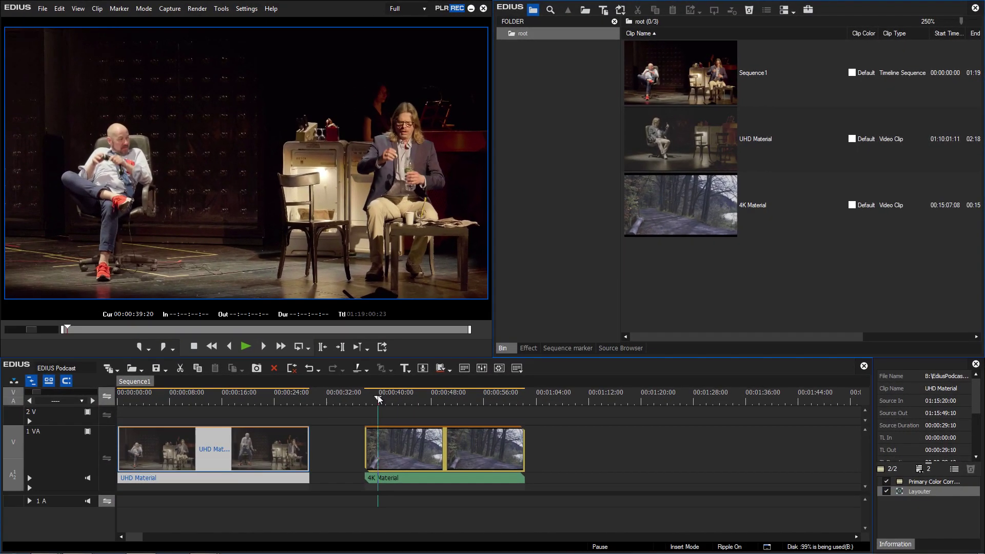
left_click(401, 439)
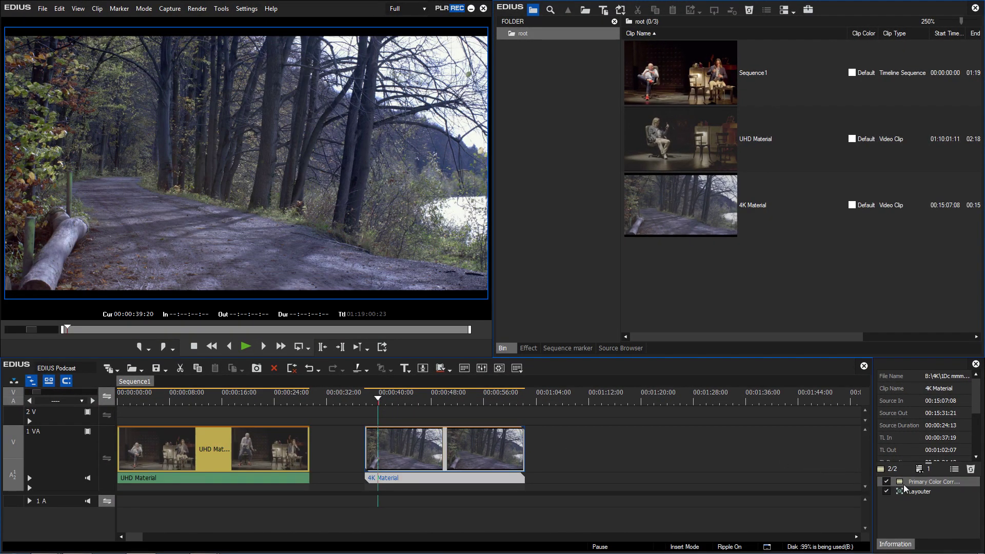
double_click(916, 492)
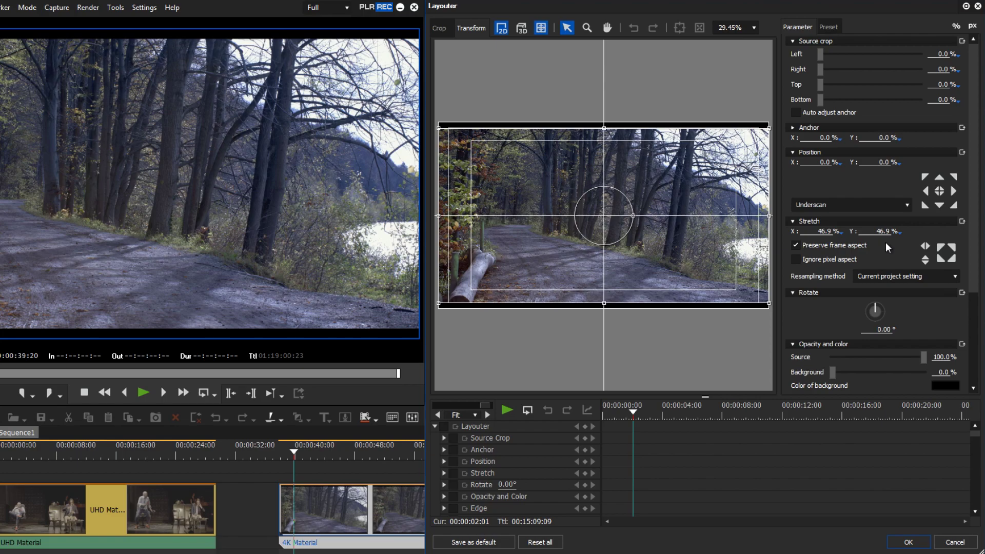
left_click(808, 230)
type("50")
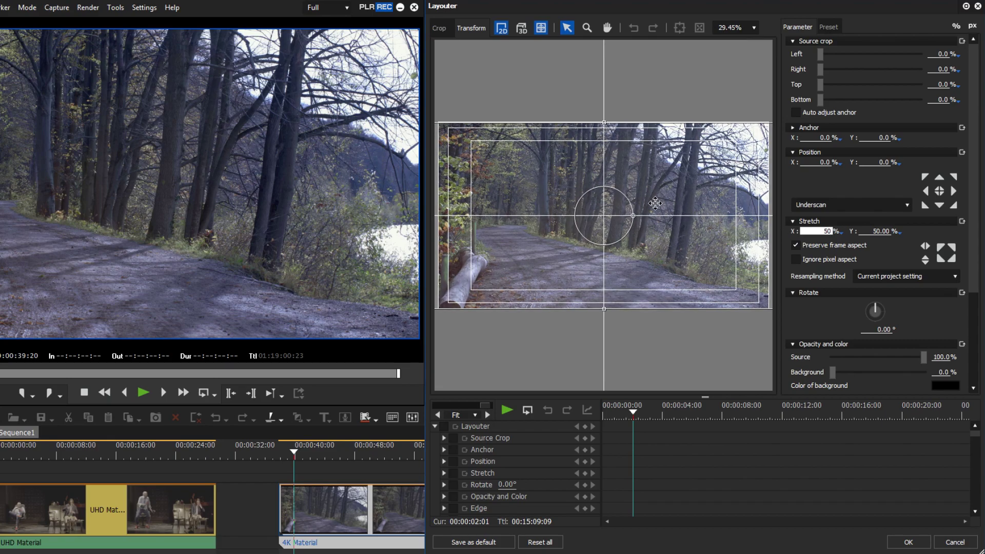
mouse_move(673, 197)
left_mouse_down()
mouse_move(661, 198)
mouse_move(675, 197)
left_mouse_up()
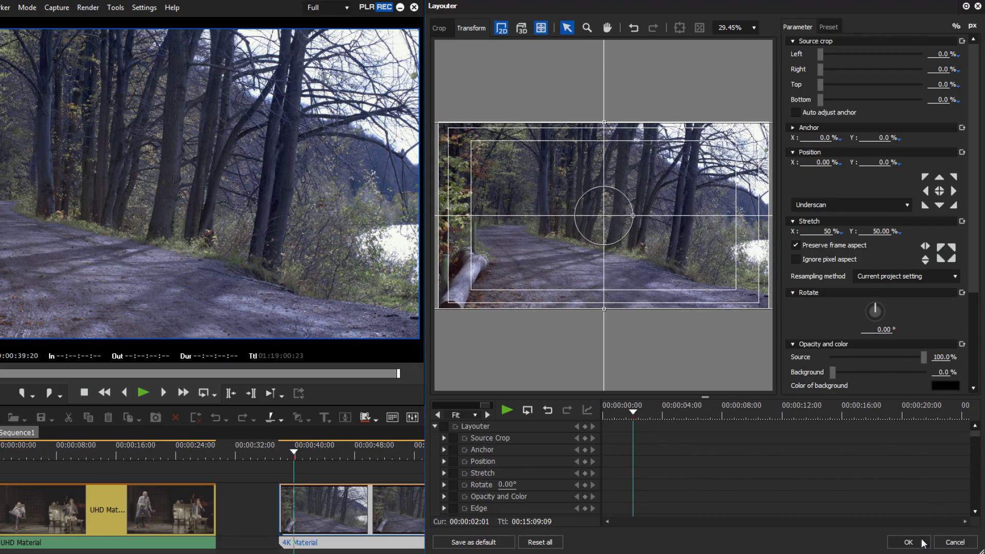
left_click(922, 541)
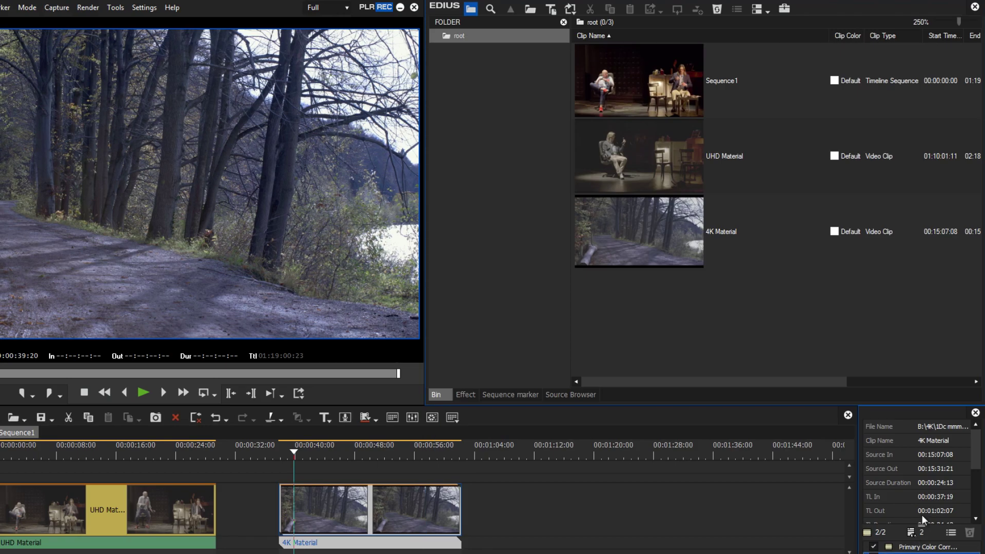
Step: Try a 100% stretch on the UHD clip shifted left to frame the man, then reset all
left_click(25, 454)
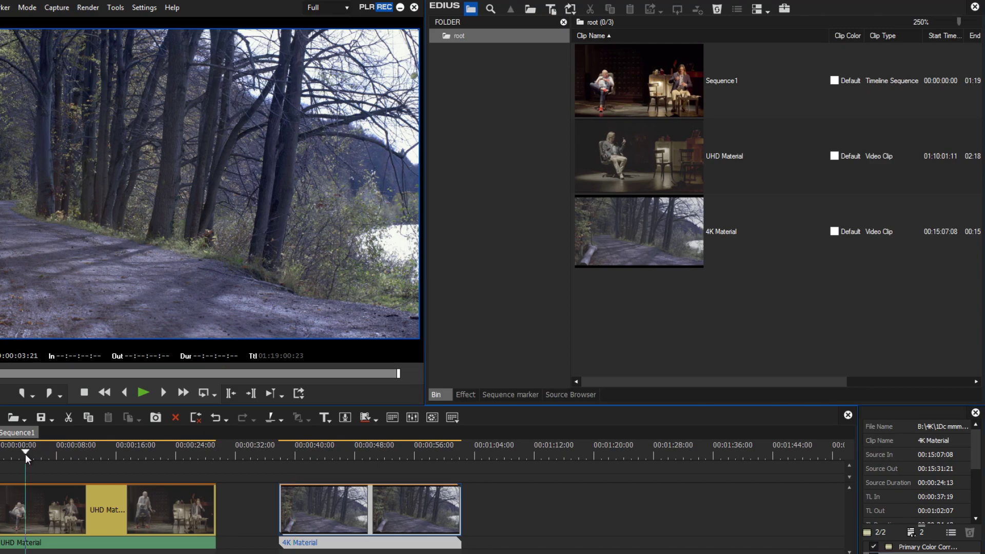
key("Home")
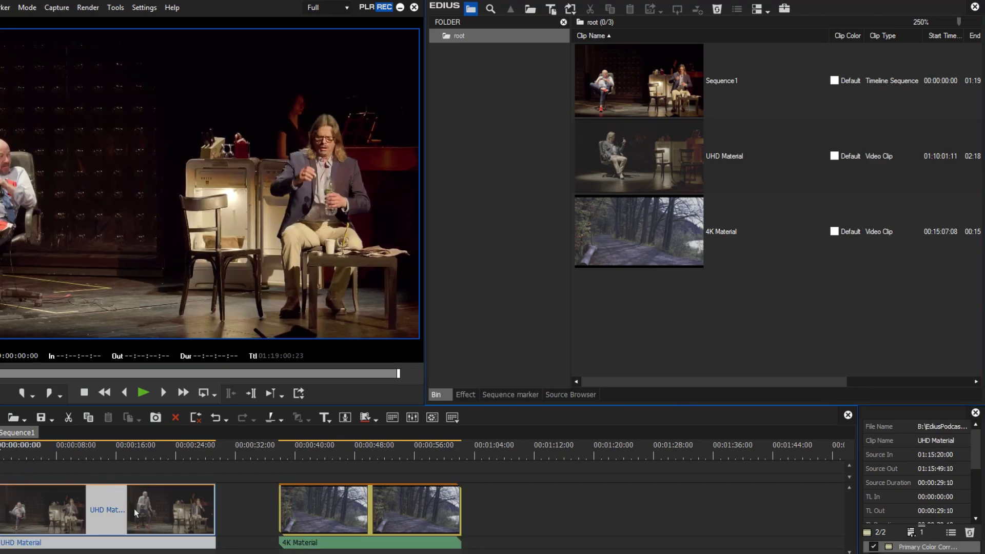
double_click(904, 548)
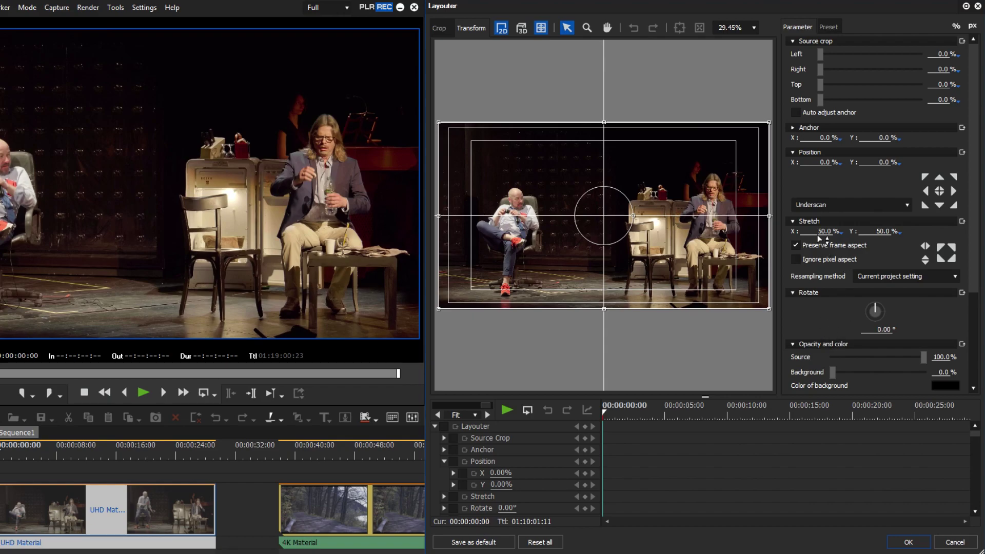
left_click(820, 236)
type("100")
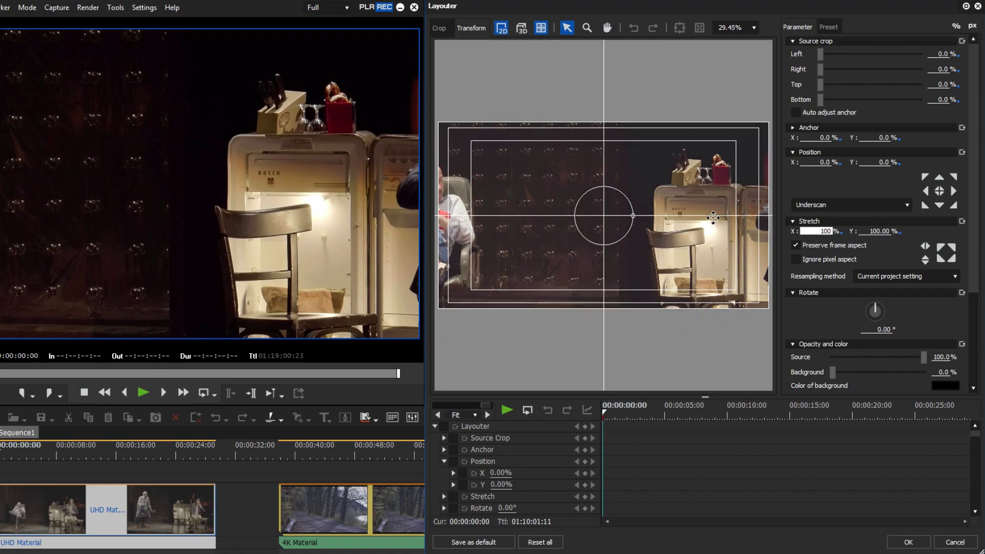
key("Return")
scroll(720, 226, "down", 1)
scroll(720, 226, "down", 4)
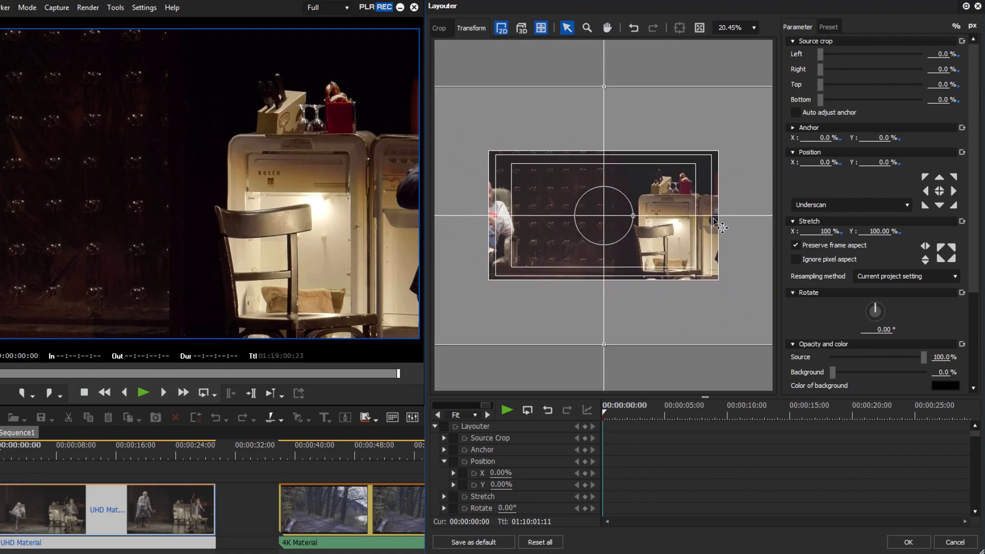
left_click_drag(673, 220, 721, 224)
left_click_drag(659, 222, 502, 218)
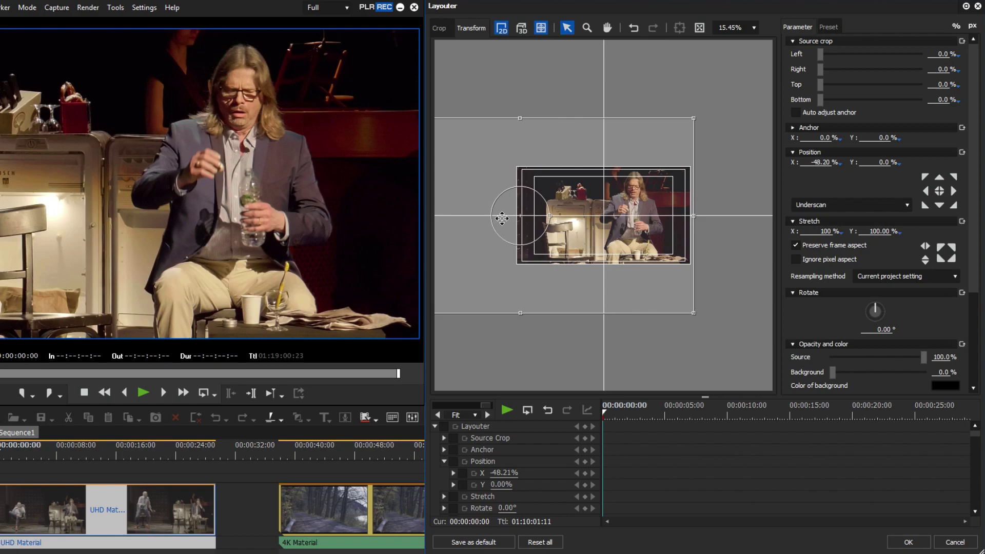
left_click(540, 542)
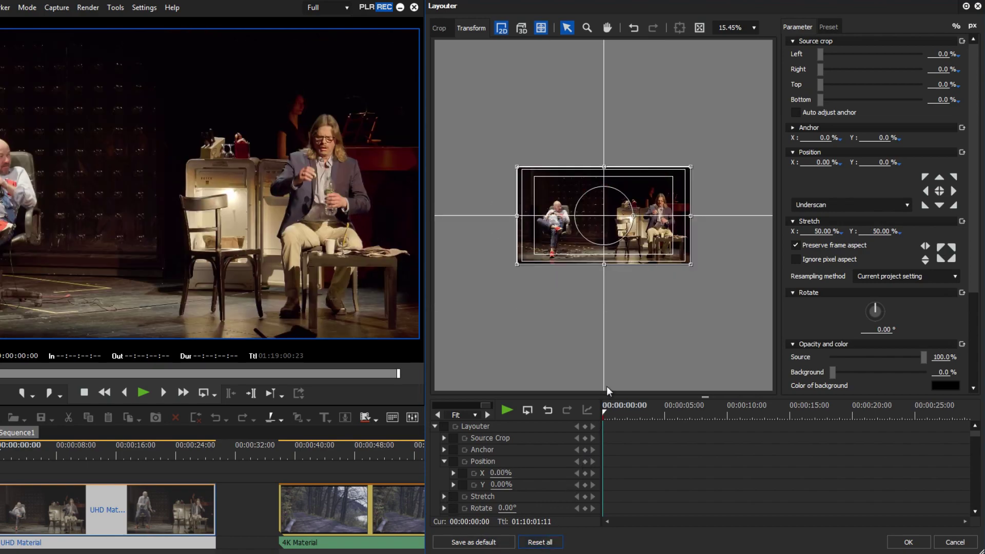
Step: Try a 75% stretch shifted left on the UHD clip, then reset all values again
double_click(814, 234)
type("7")
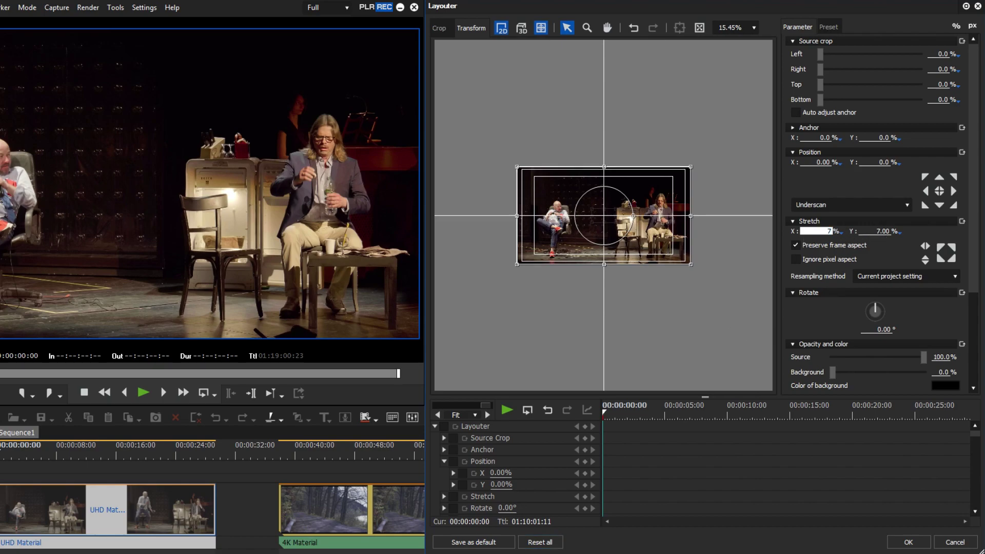
type("5")
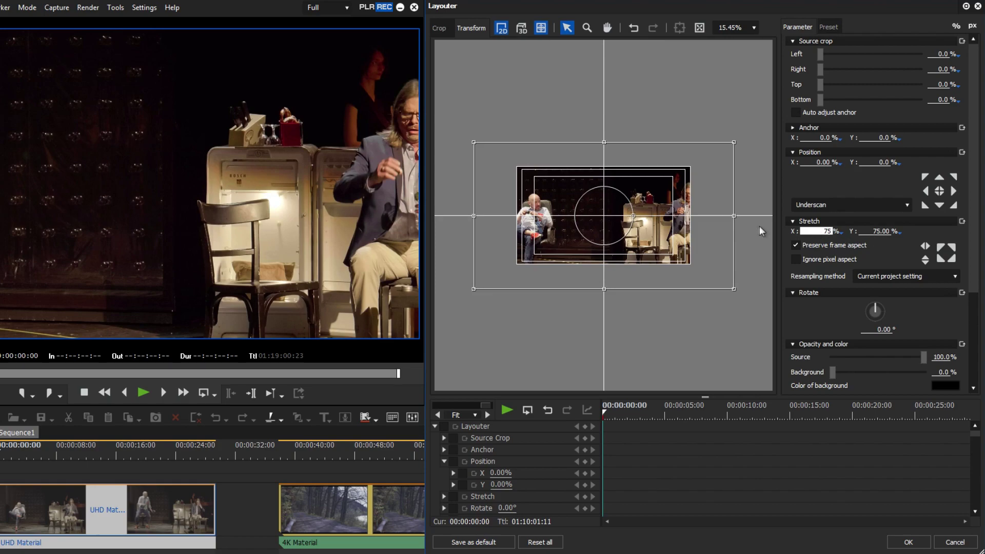
left_click_drag(676, 224, 635, 224)
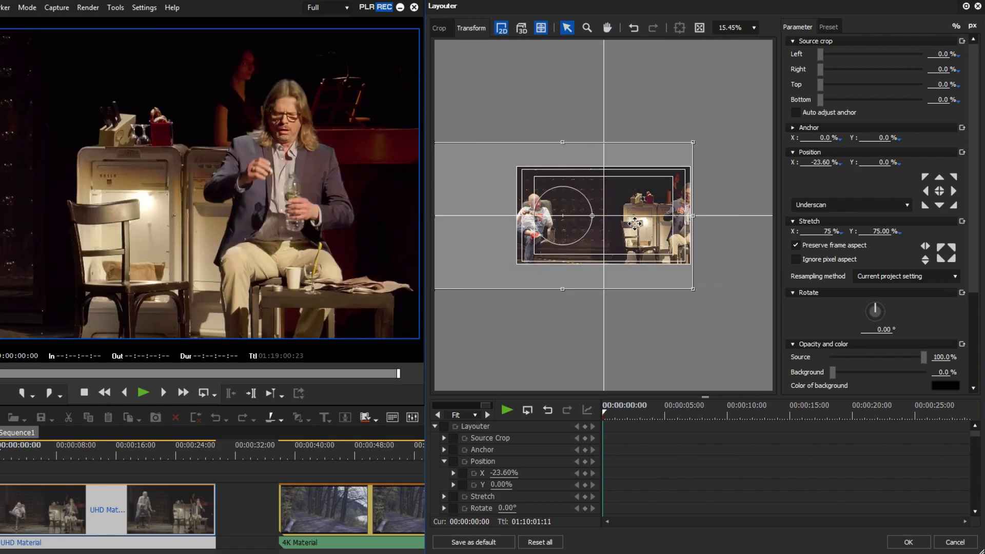
left_click(543, 545)
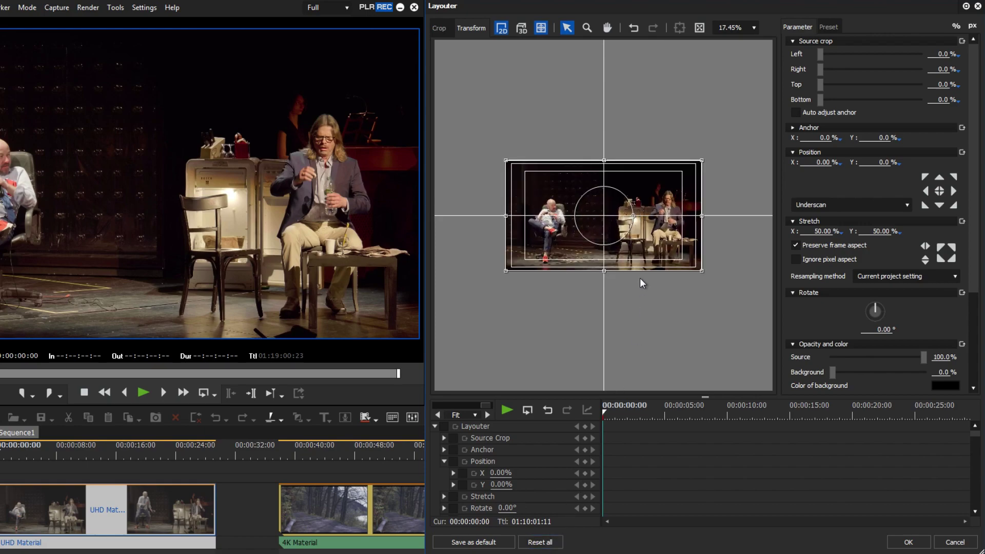
scroll(639, 278, "up", 3)
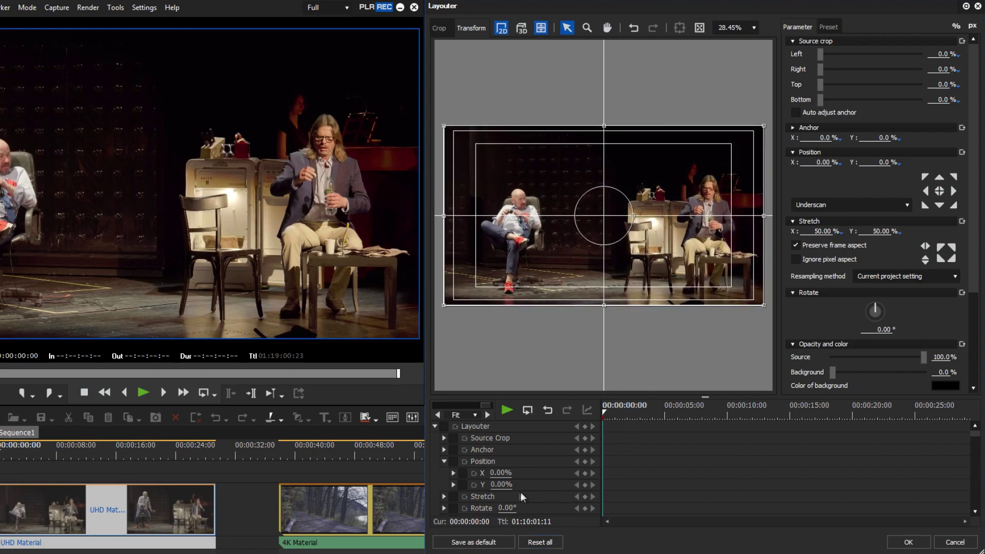
Step: Keyframe the UHD clip from 50% at the start to 100% shifted left at 00:00:04:21, and preview it
left_click(453, 461)
left_click(452, 497)
left_click(585, 428)
left_click(662, 413)
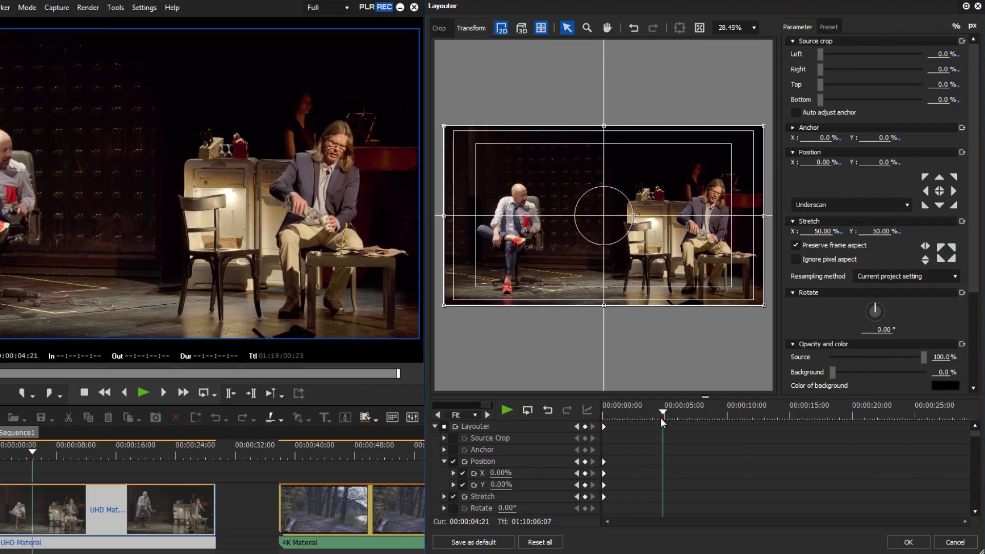
left_click(819, 232)
type("100")
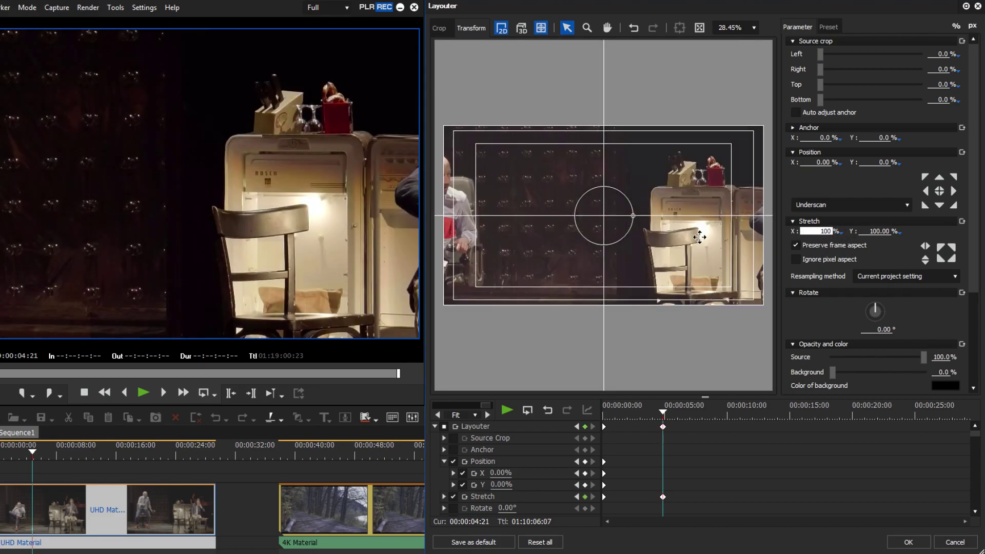
left_click_drag(699, 237, 619, 240)
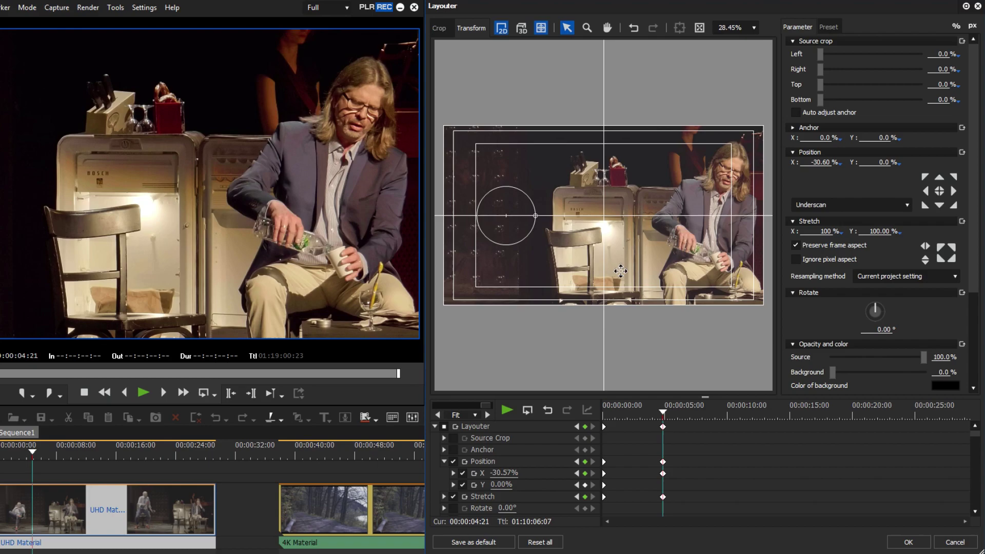
left_click(577, 426)
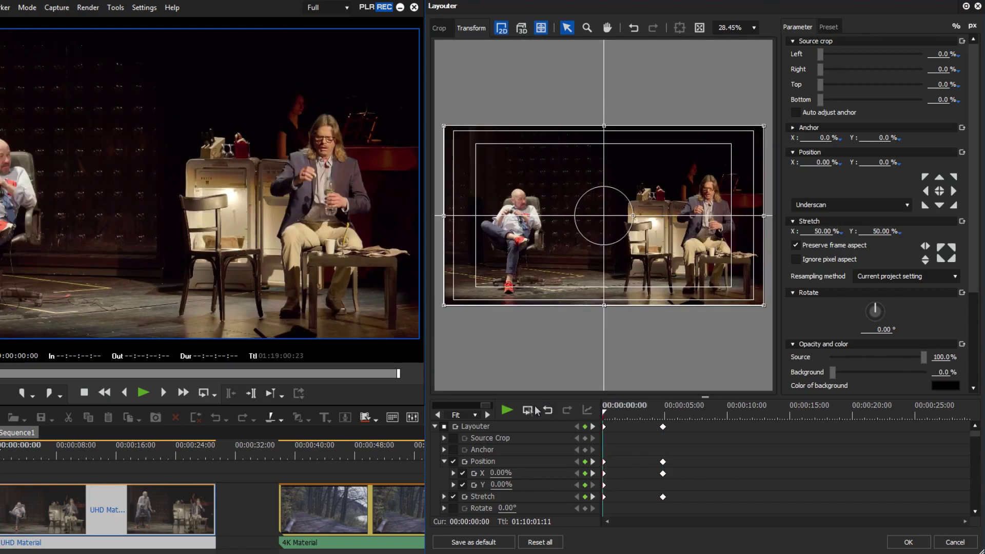
left_click(508, 410)
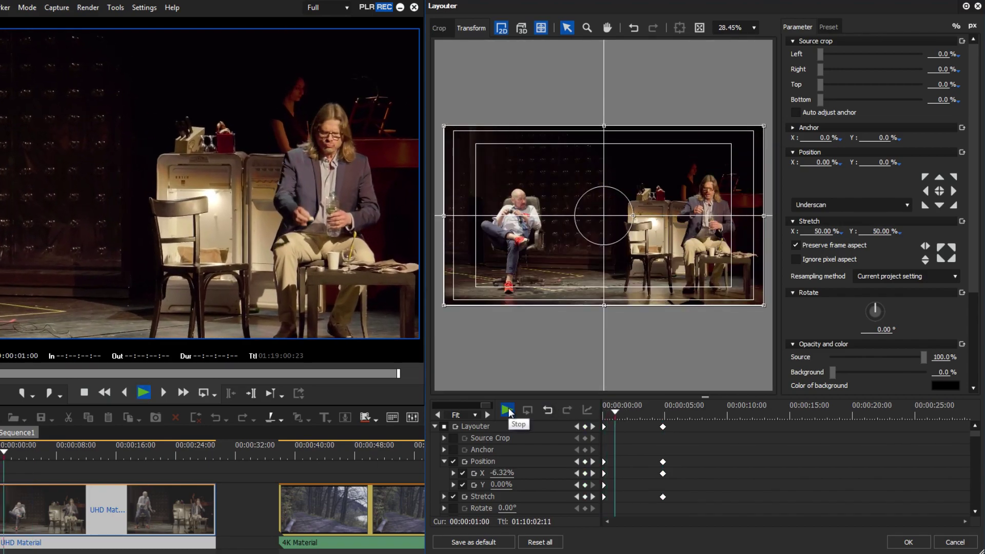
Step: Use Lanczos 3 (Hi-Quality) resampling and apply the layout
left_click(903, 276)
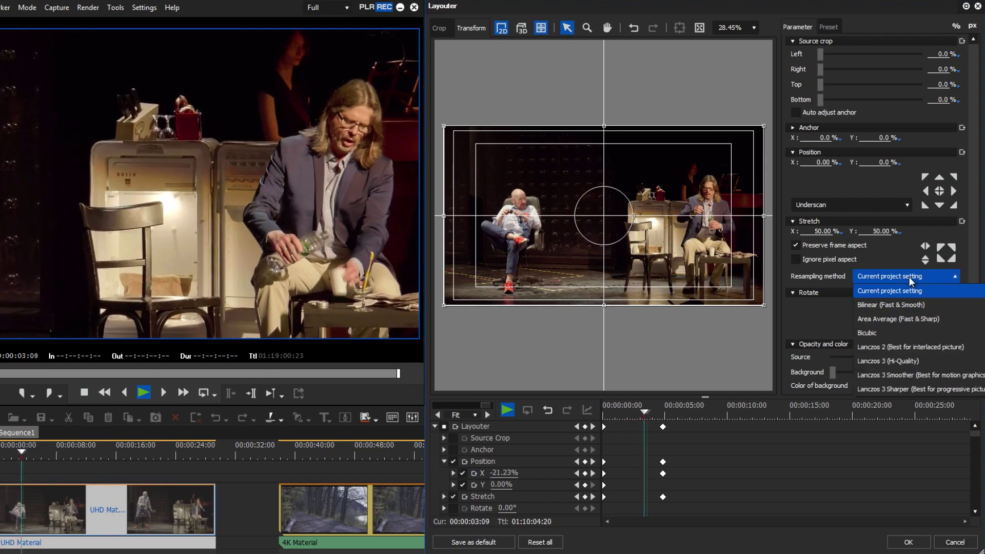
left_click(911, 361)
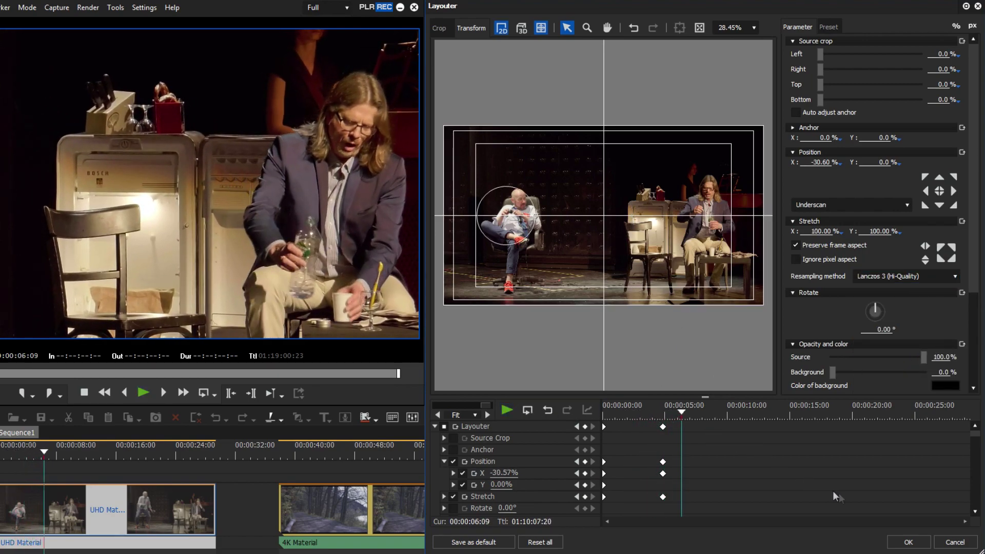
left_click(908, 542)
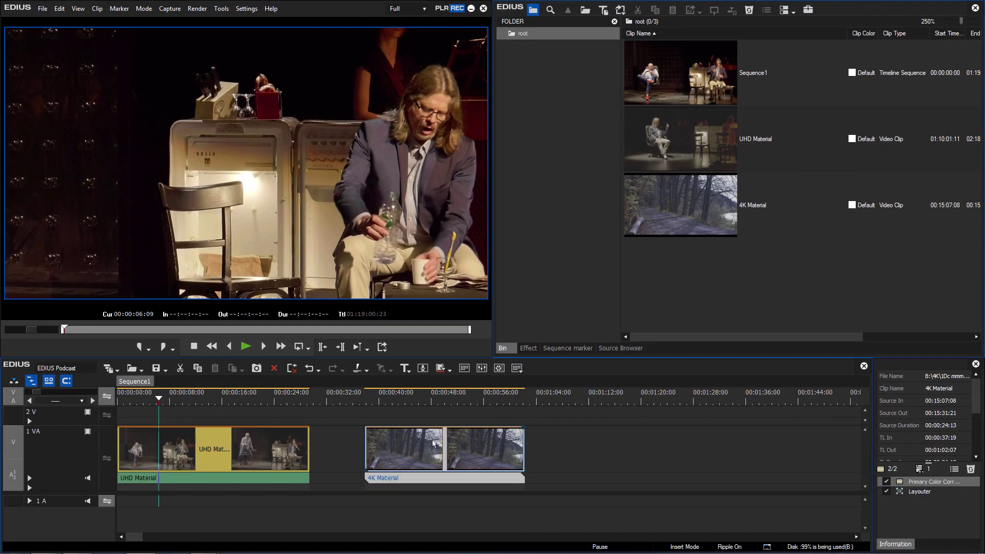
Step: Add a Stabilizer effect to the 4K Material clip with Maximum Scale 100
left_click(388, 399)
left_click(529, 349)
left_click_drag(665, 262, 911, 504)
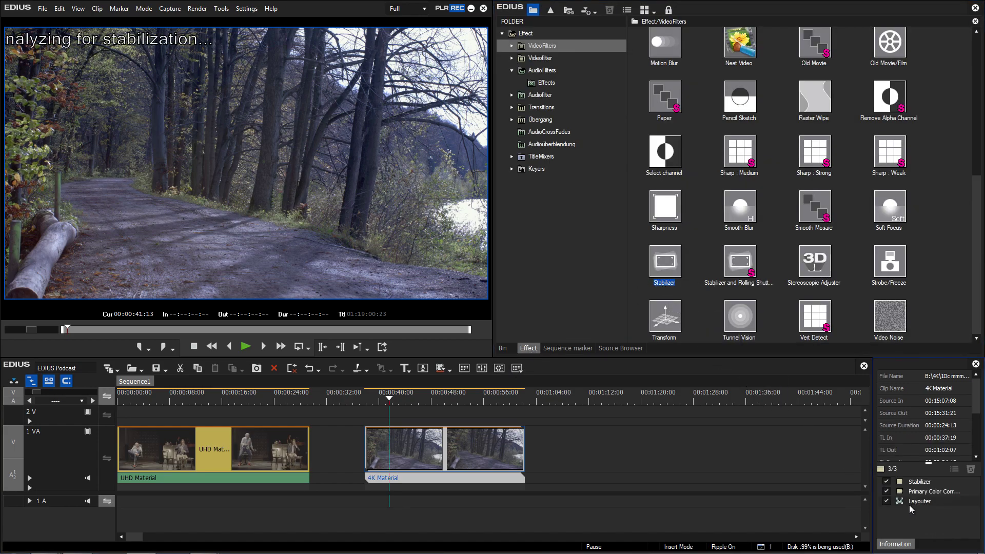
double_click(917, 480)
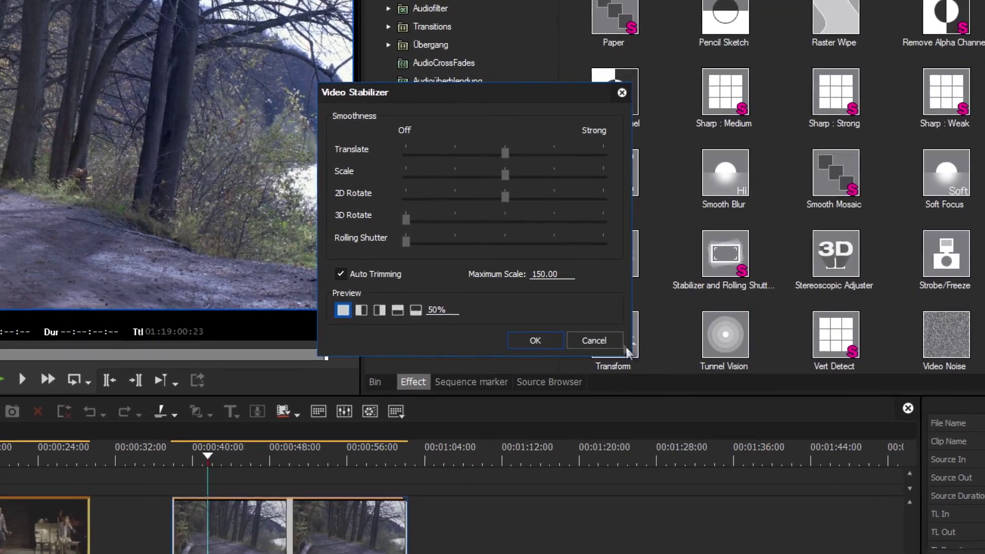
left_click(550, 274)
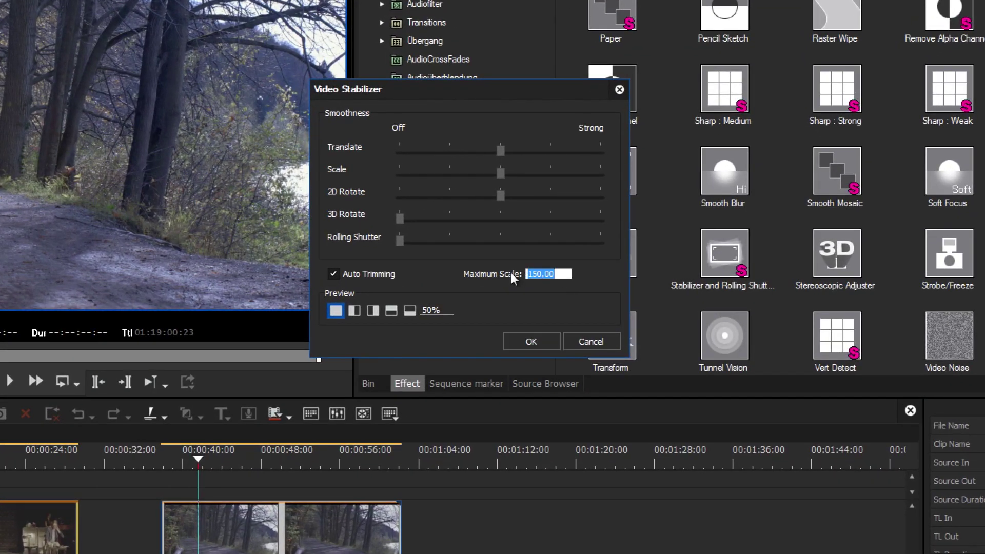
type("100")
left_click(531, 340)
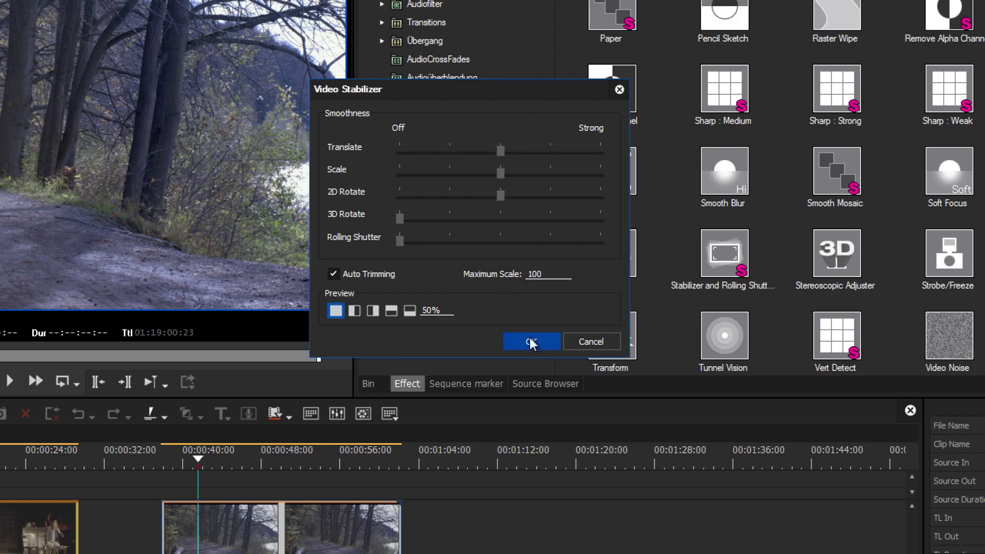